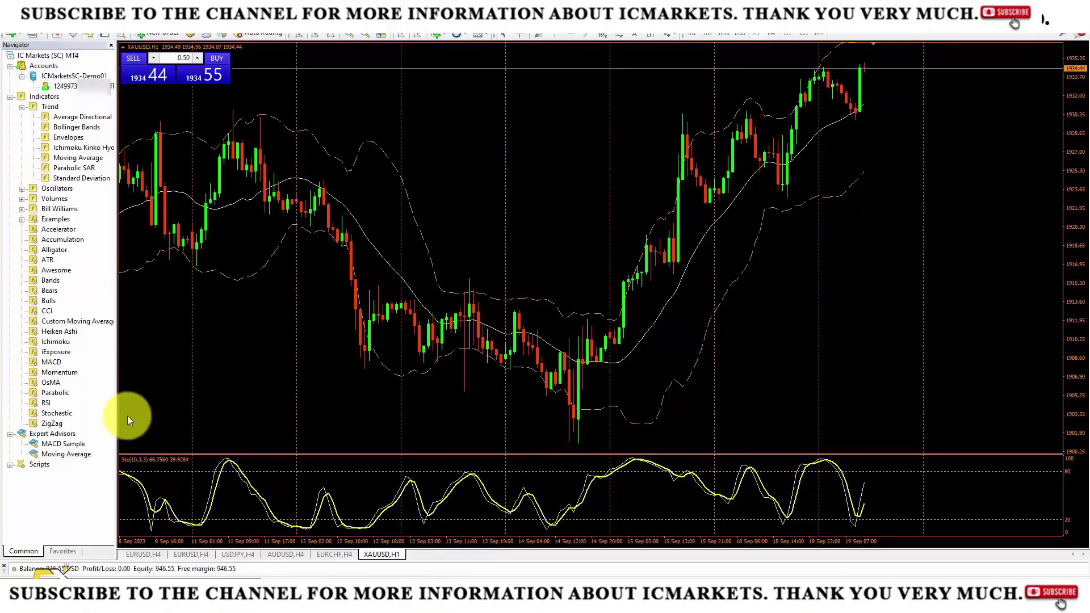
# Step: Select the MACD Sample expert advisor in the Navigator
pyautogui.click(60, 447)
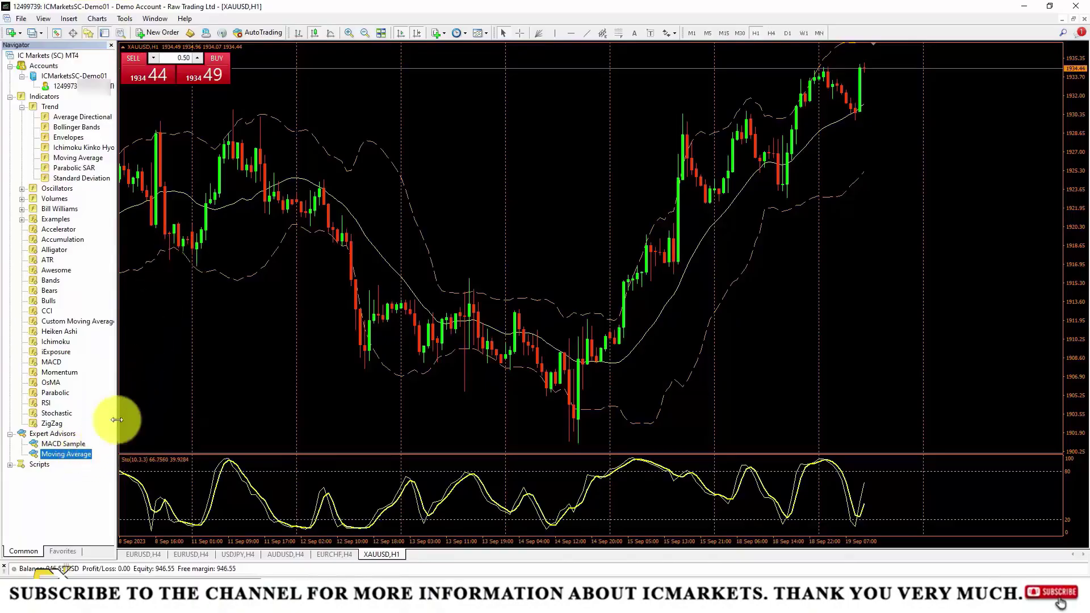
# Step: Drag MACD Sample from the Navigator onto the XAUUSD,H1 chart
pyautogui.click(61, 444)
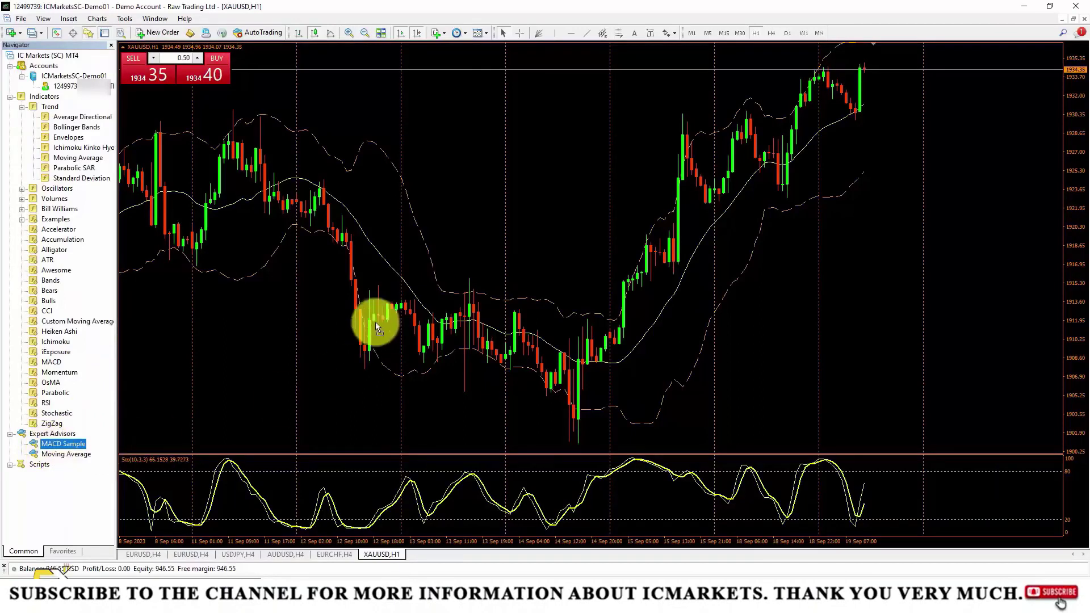
pyautogui.moveTo(497, 240); pyautogui.dragTo(498, 239)
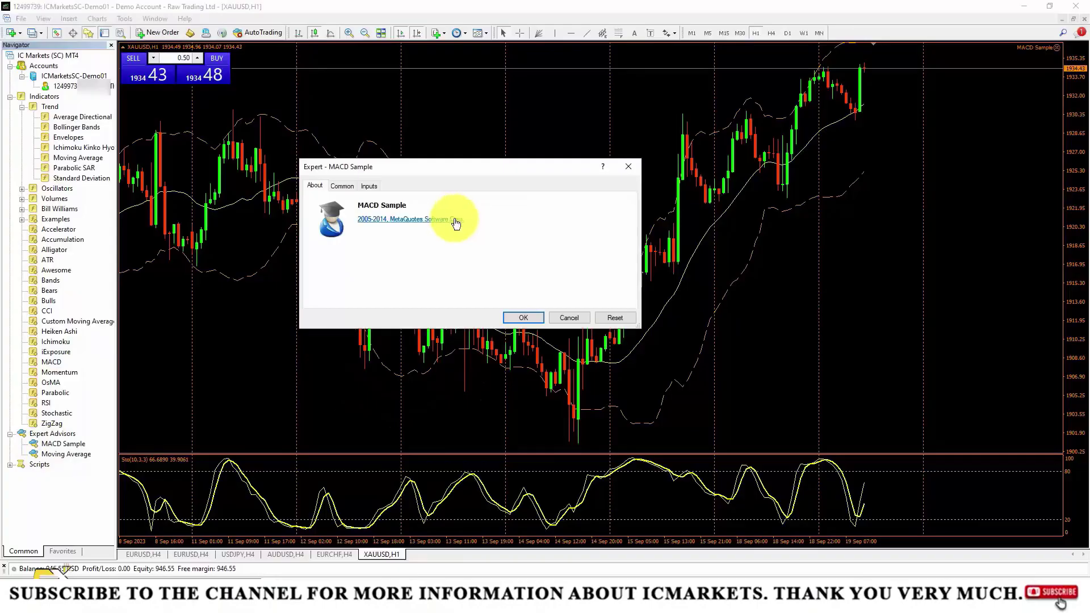
# Step: On the Common tab, enable Allow live trading and Allow DLL imports, then confirm with OK
pyautogui.click(342, 186)
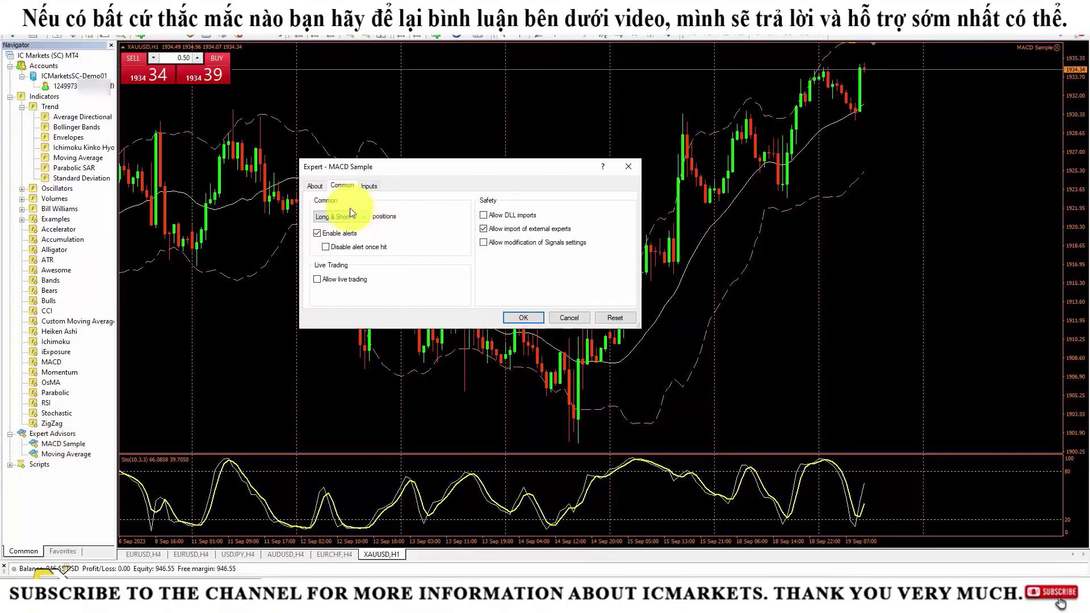
pyautogui.click(369, 187)
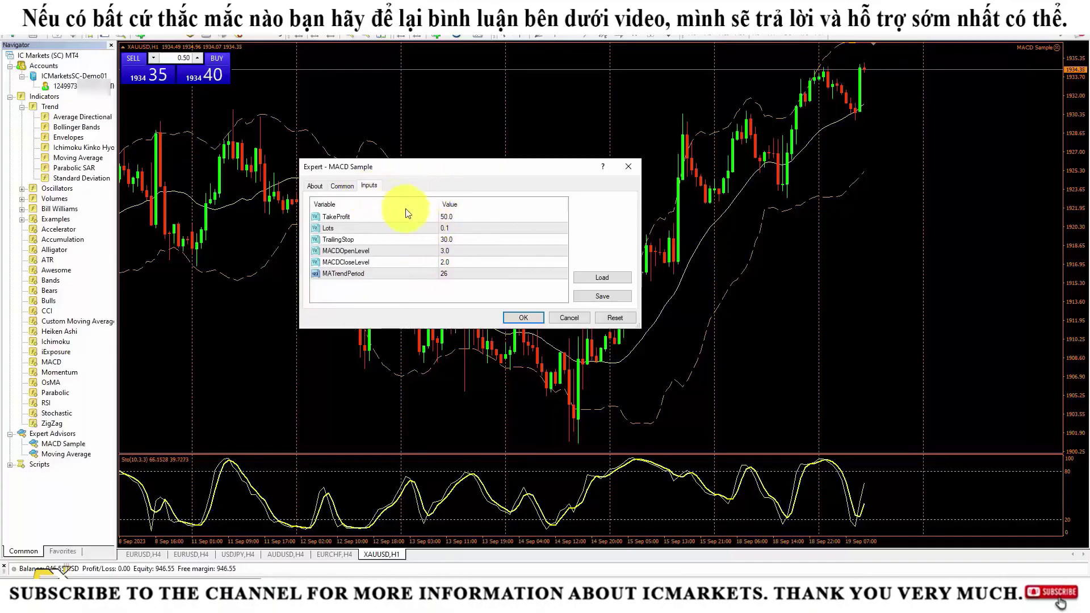
pyautogui.click(342, 186)
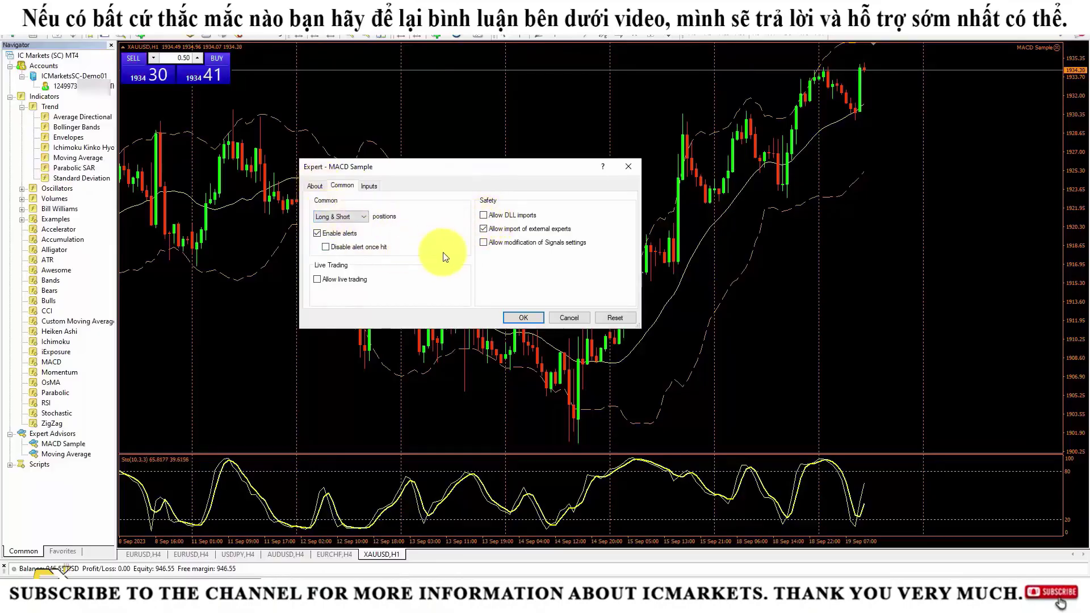
pyautogui.click(325, 282)
pyautogui.click(484, 215)
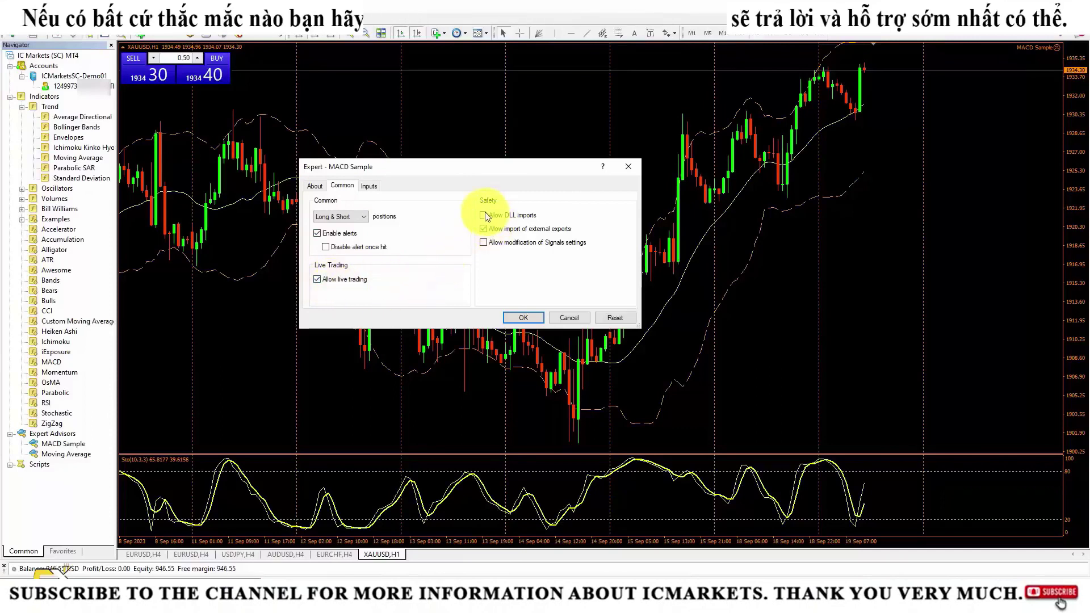
pyautogui.click(529, 318)
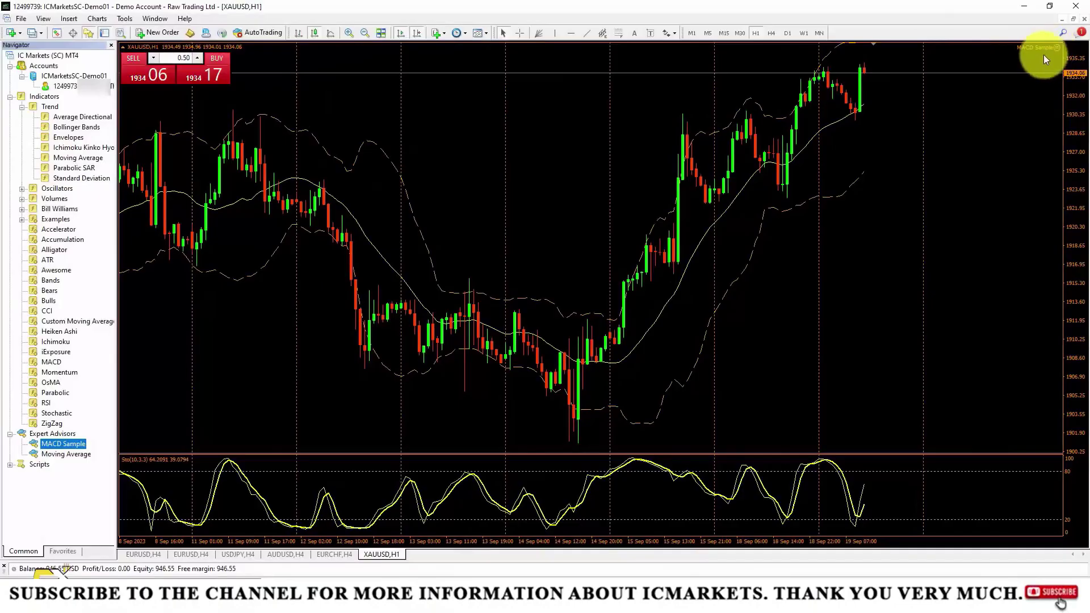
# Step: Enable AutoTrading from the toolbar so MACD Sample runs on the gold chart
pyautogui.click(257, 32)
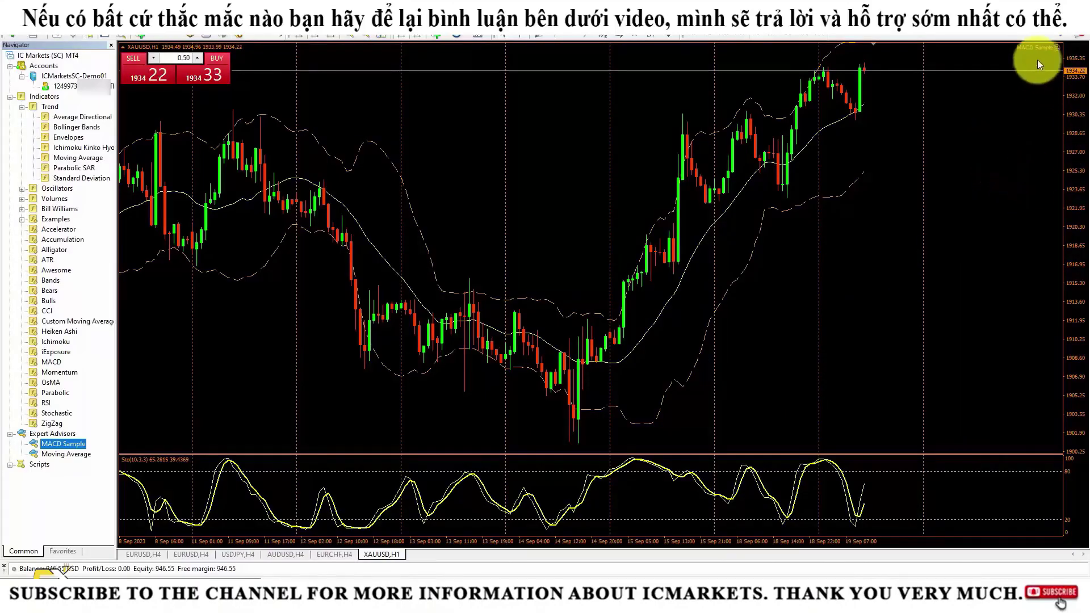
# Step: Review the MACD Sample properties tabs and close the dialog without changes
pyautogui.rightClick(470, 103)
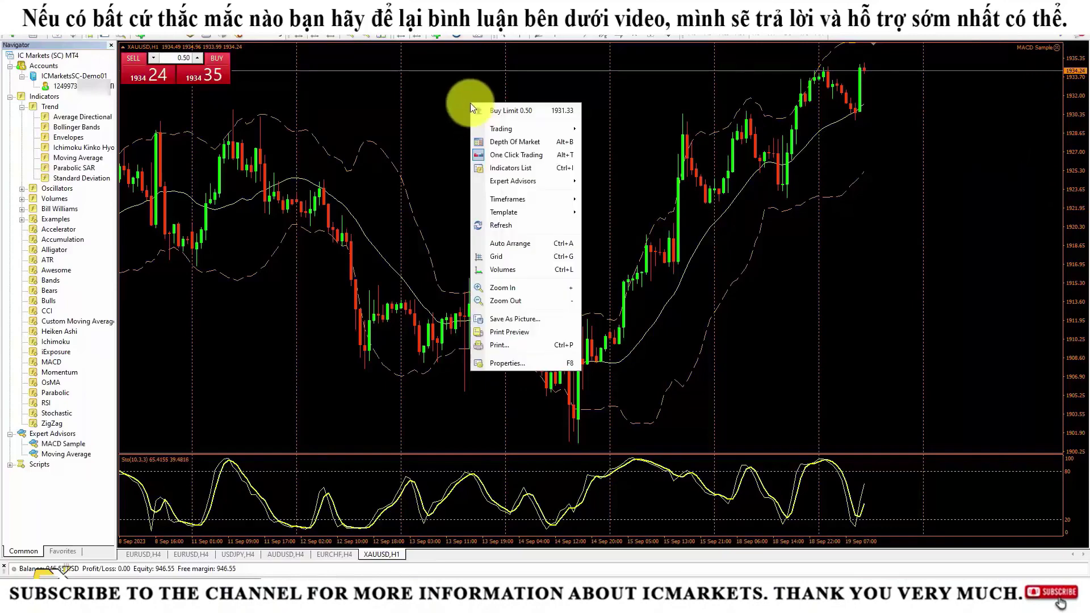
pyautogui.moveTo(523, 187)
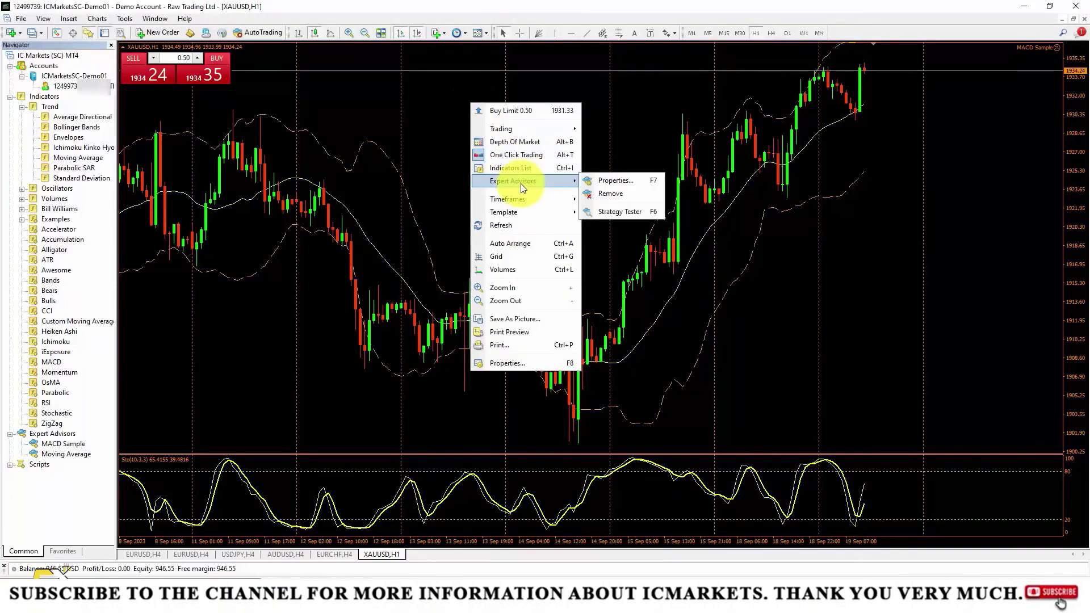
pyautogui.click(611, 180)
pyautogui.click(369, 185)
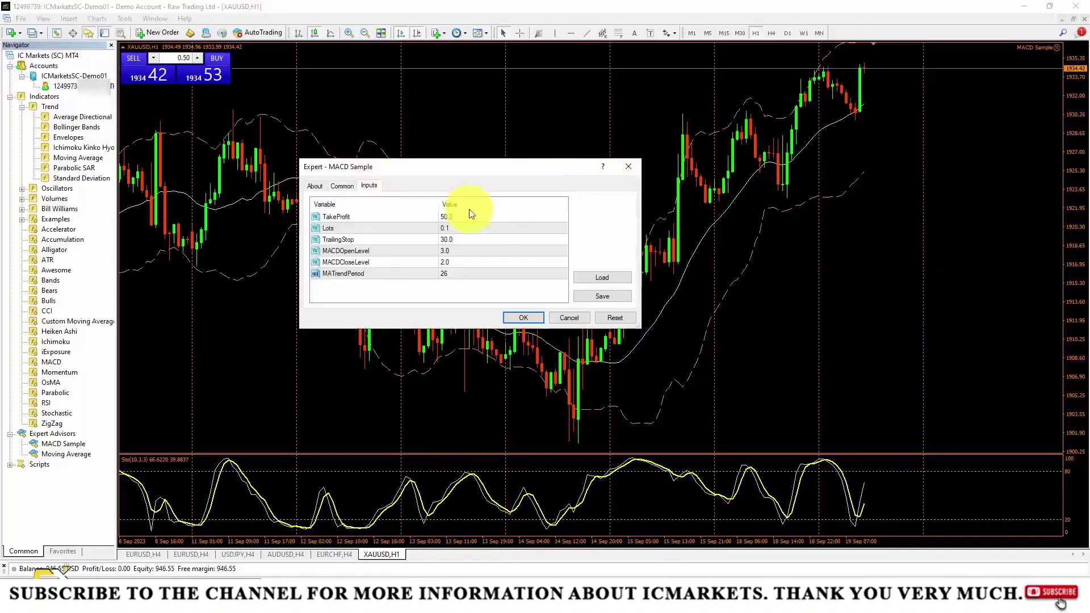
pyautogui.click(342, 185)
pyautogui.click(314, 186)
pyautogui.click(342, 186)
pyautogui.click(369, 186)
pyautogui.click(523, 317)
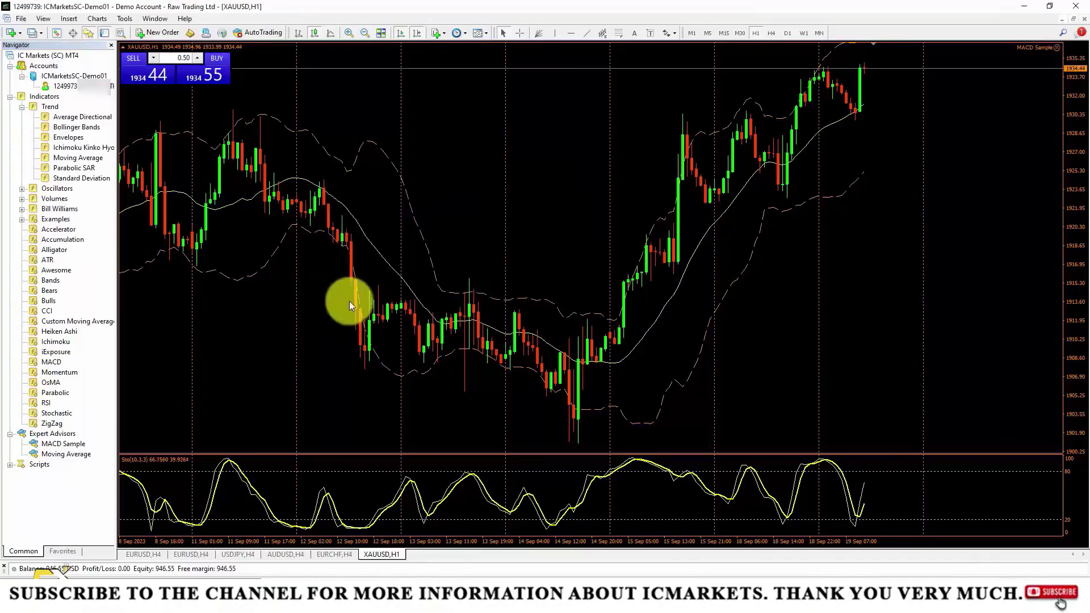
# Step: Remove MACD Sample from the XAUUSD,H1 chart and switch to EURUSD,H4
pyautogui.rightClick(556, 146)
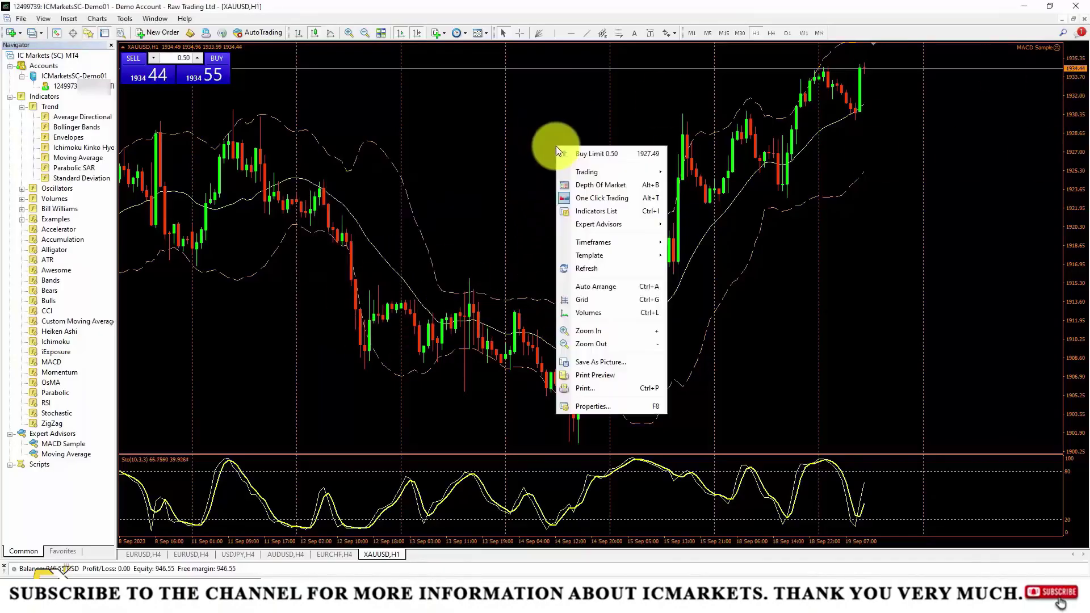
pyautogui.moveTo(611, 222)
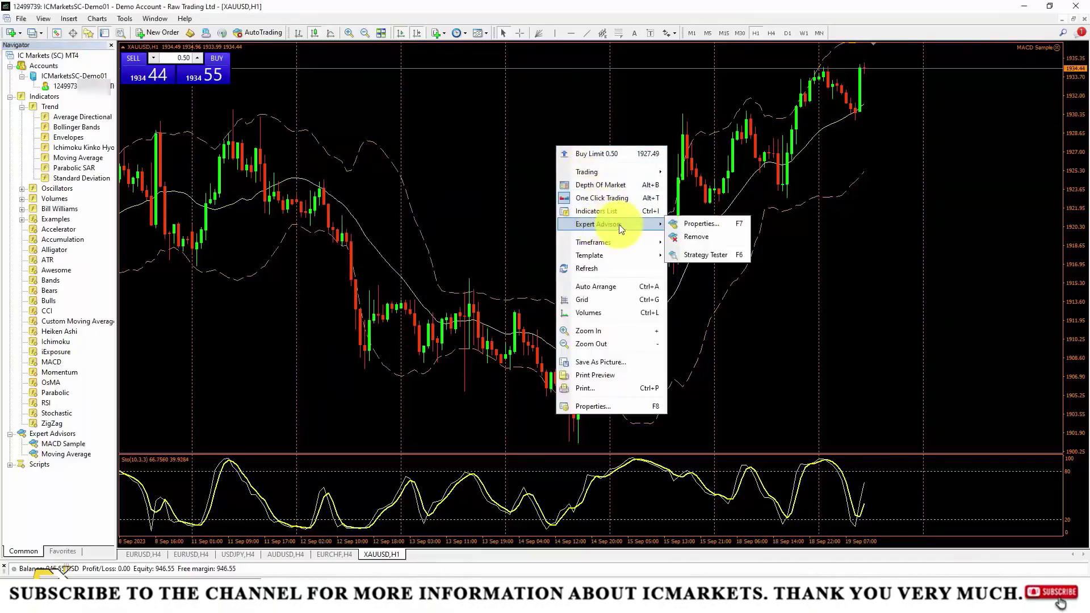
pyautogui.click(697, 237)
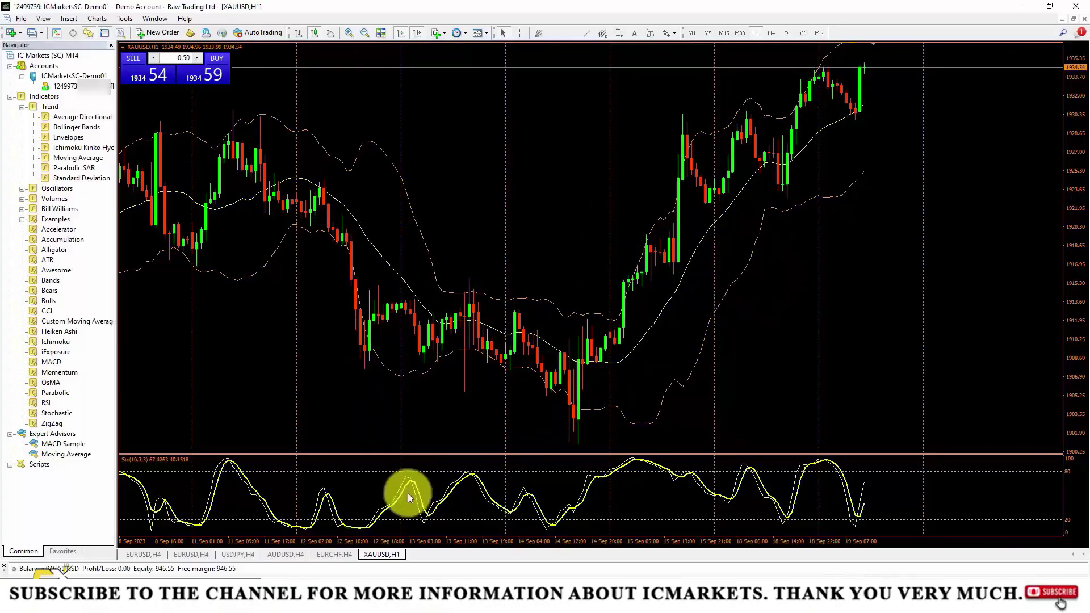
pyautogui.click(198, 555)
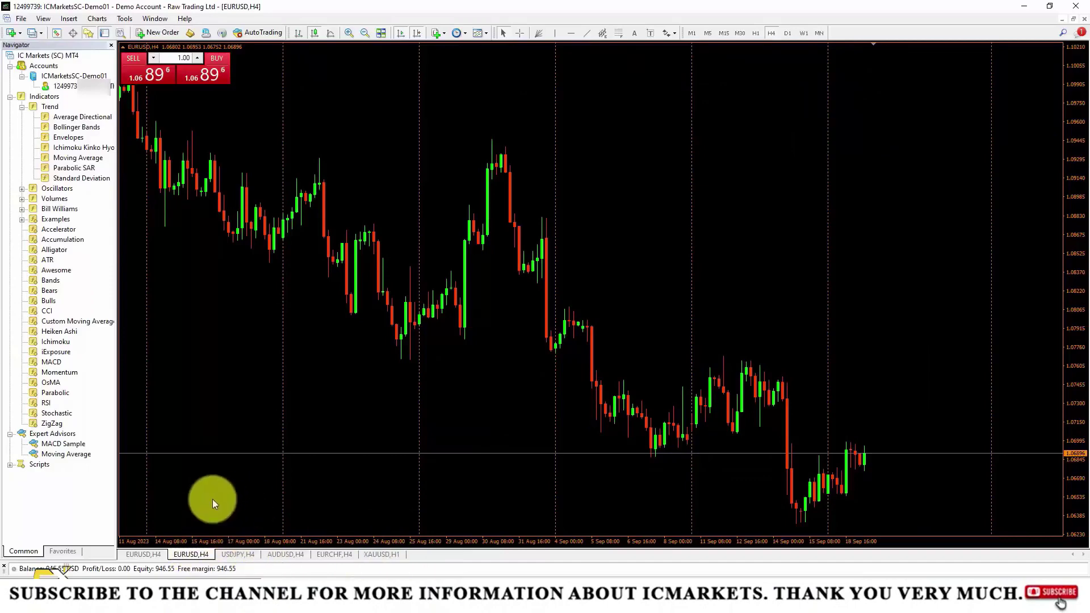
# Step: Cycle through the open chart tabs, ending back on XAUUSD,H1
pyautogui.click(381, 555)
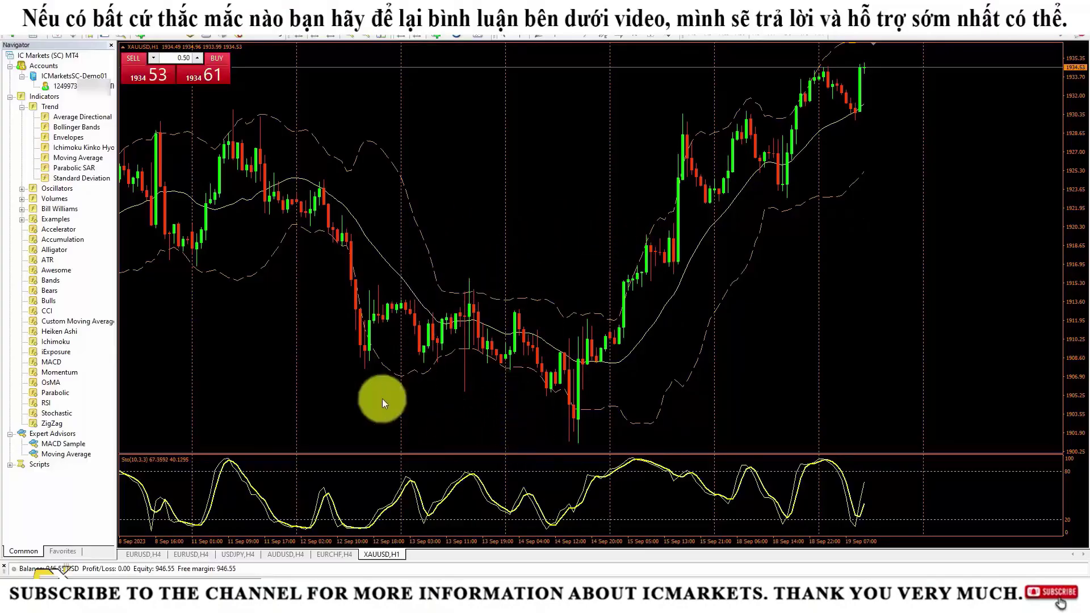
pyautogui.click(340, 554)
pyautogui.click(378, 555)
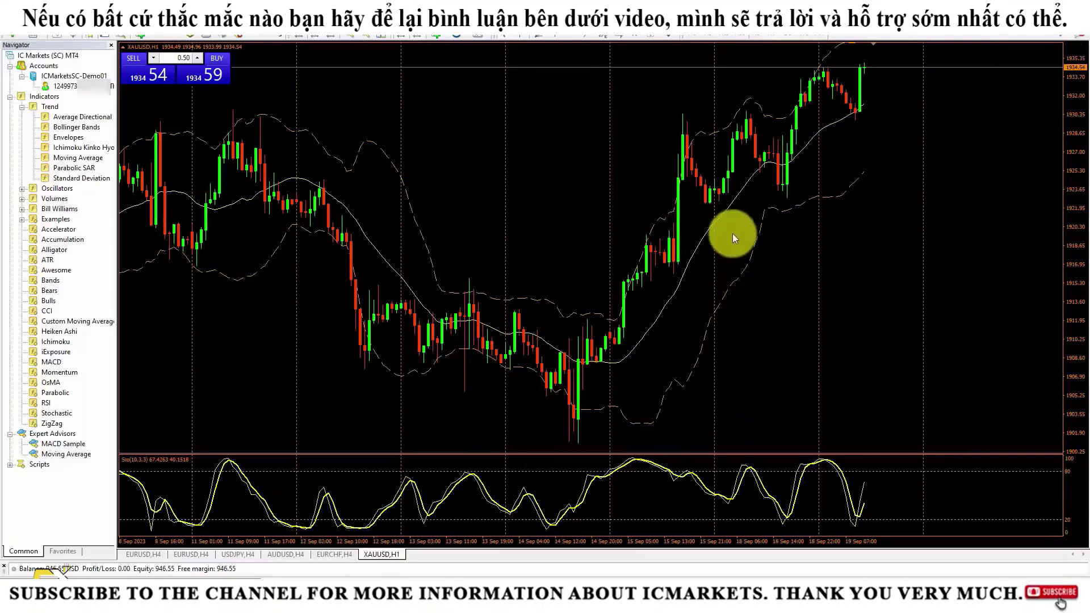
pyautogui.click(333, 554)
pyautogui.click(281, 554)
pyautogui.click(238, 554)
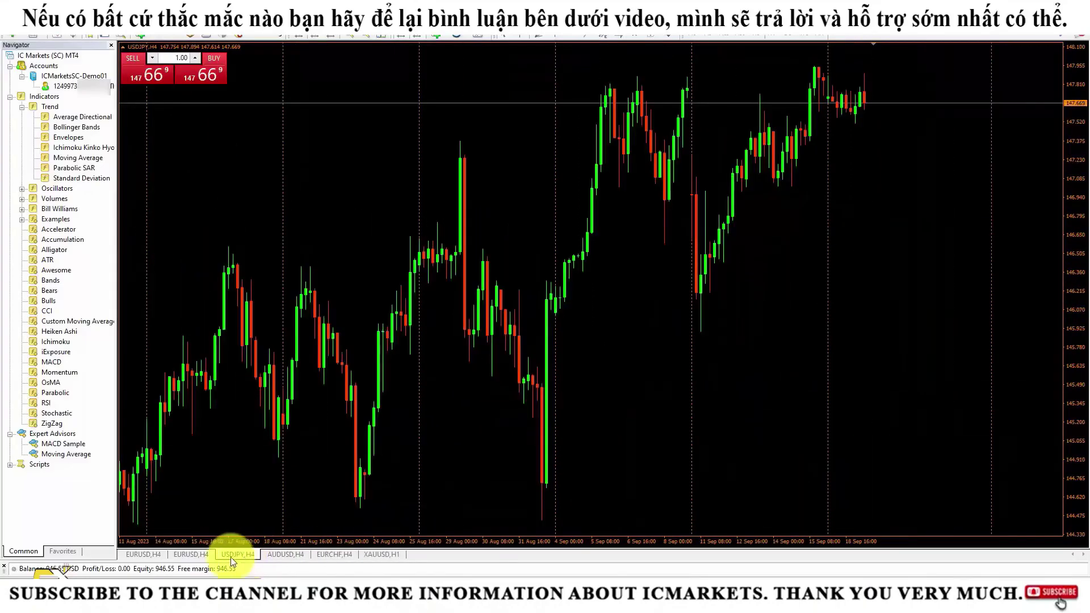
pyautogui.click(198, 553)
pyautogui.click(160, 555)
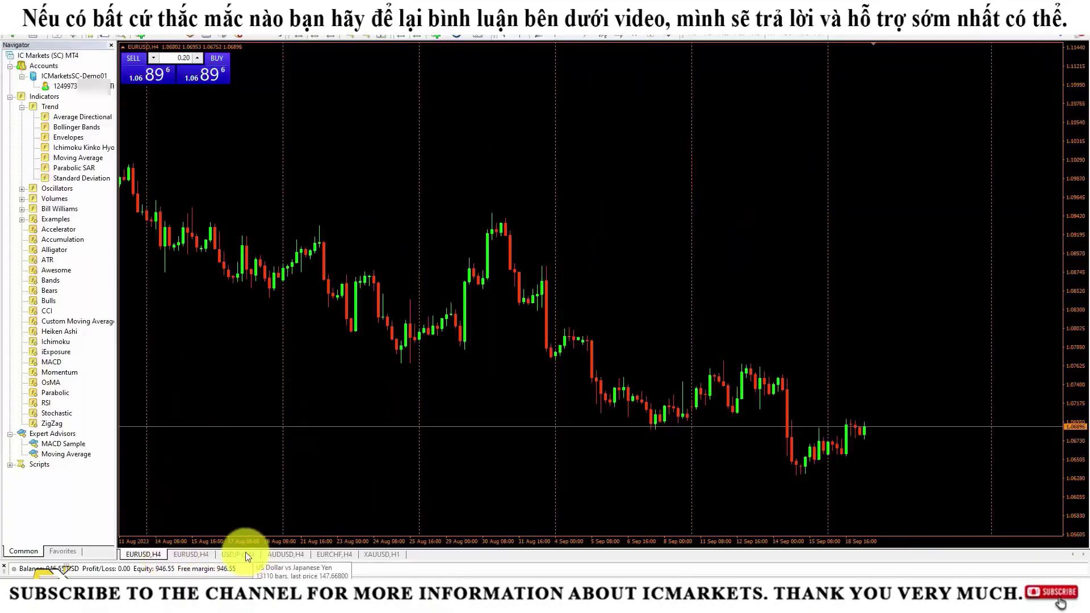
pyautogui.click(381, 554)
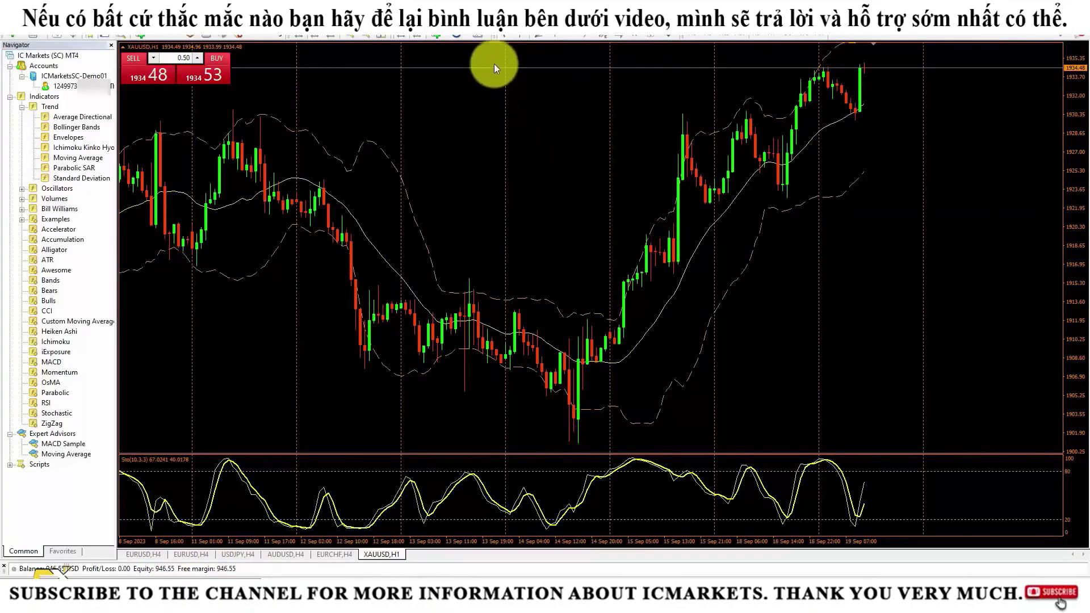
# Step: Bring up the Templates dropdown from the toolbar
pyautogui.click(481, 37)
pyautogui.click(482, 39)
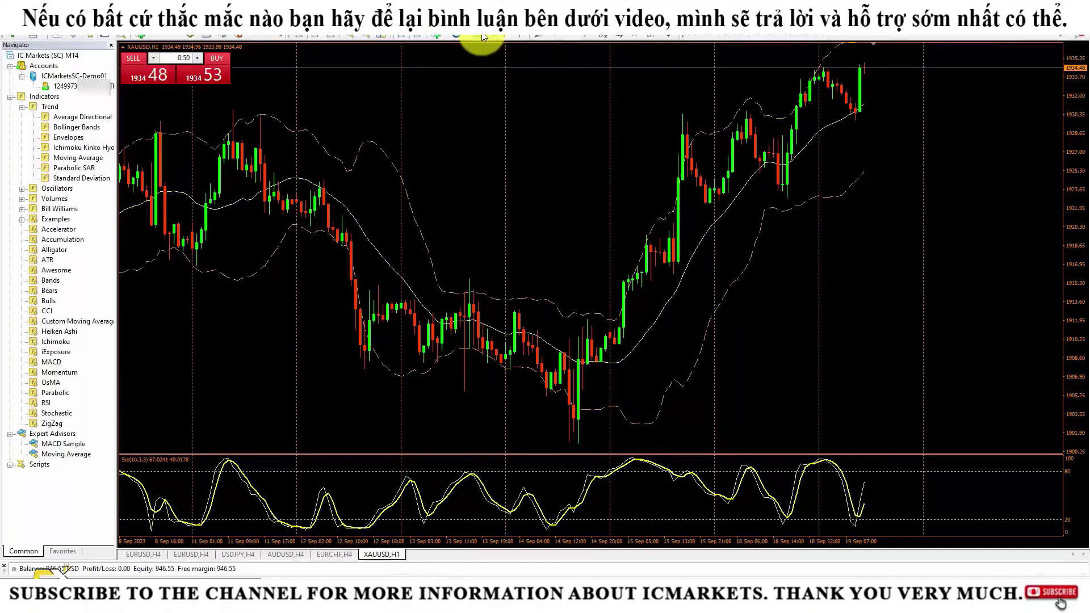
pyautogui.click(482, 36)
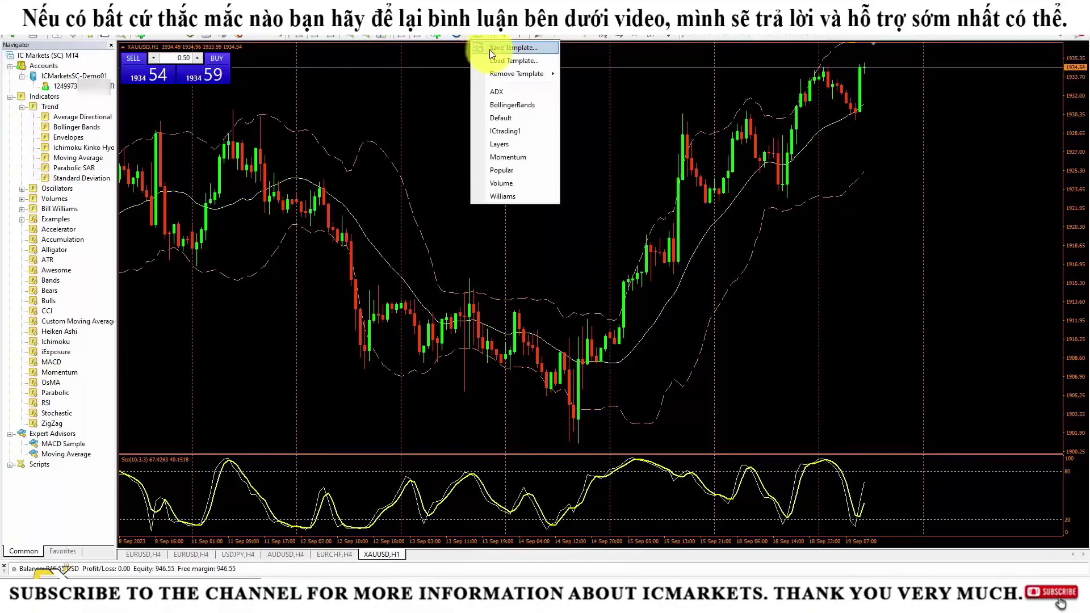
# Step: Use Save Template to store the chart setup under the file name Ictrading2
pyautogui.click(491, 49)
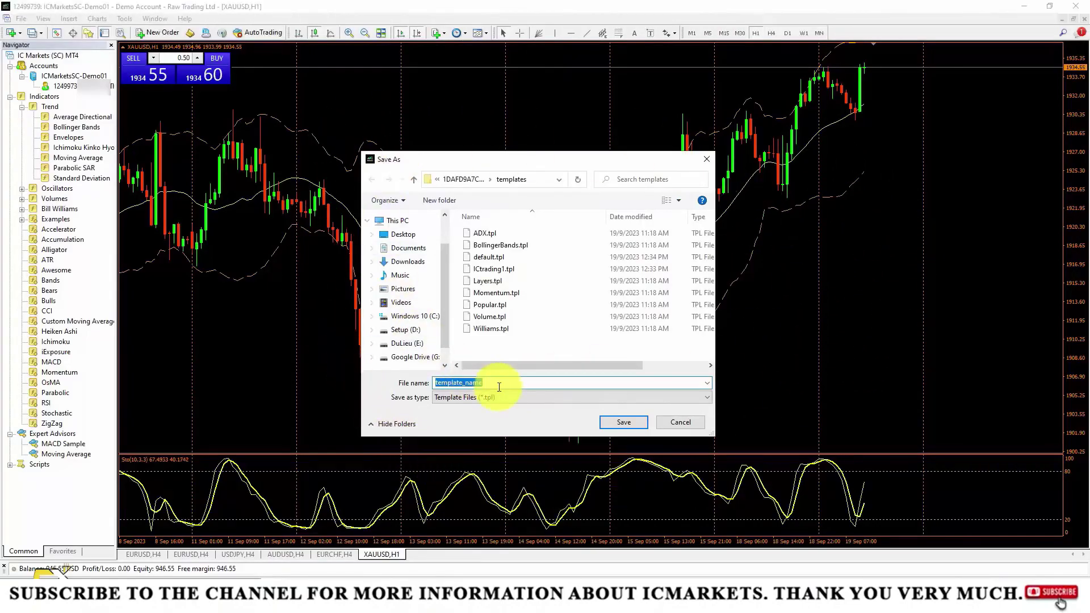
pyautogui.write('Ictrading2')
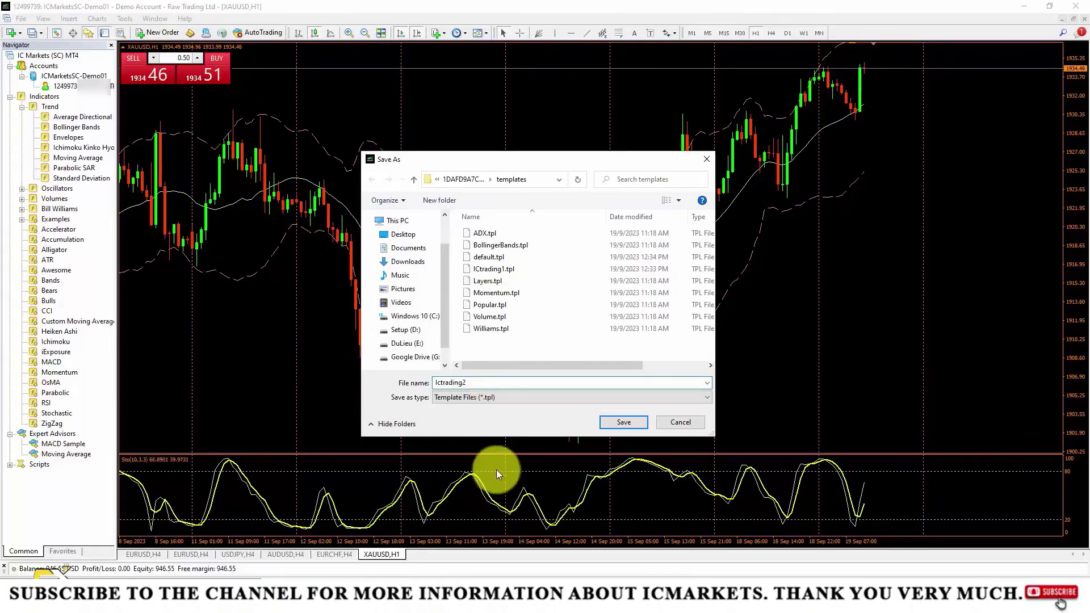
pyautogui.click(624, 422)
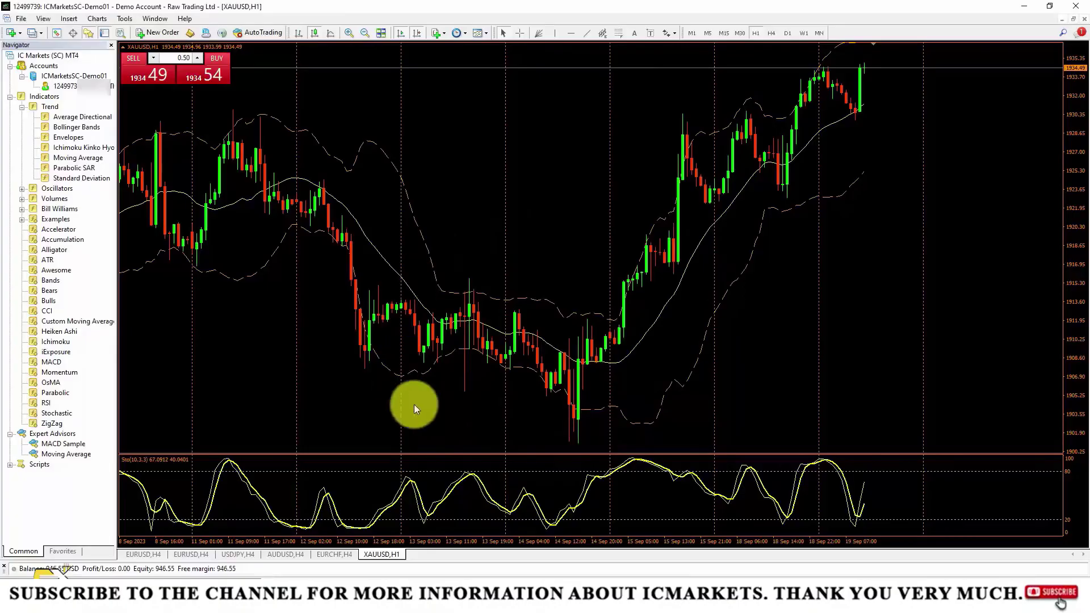
# Step: Apply the Ictrading2 template to the EURCHF,H4 chart
pyautogui.click(334, 555)
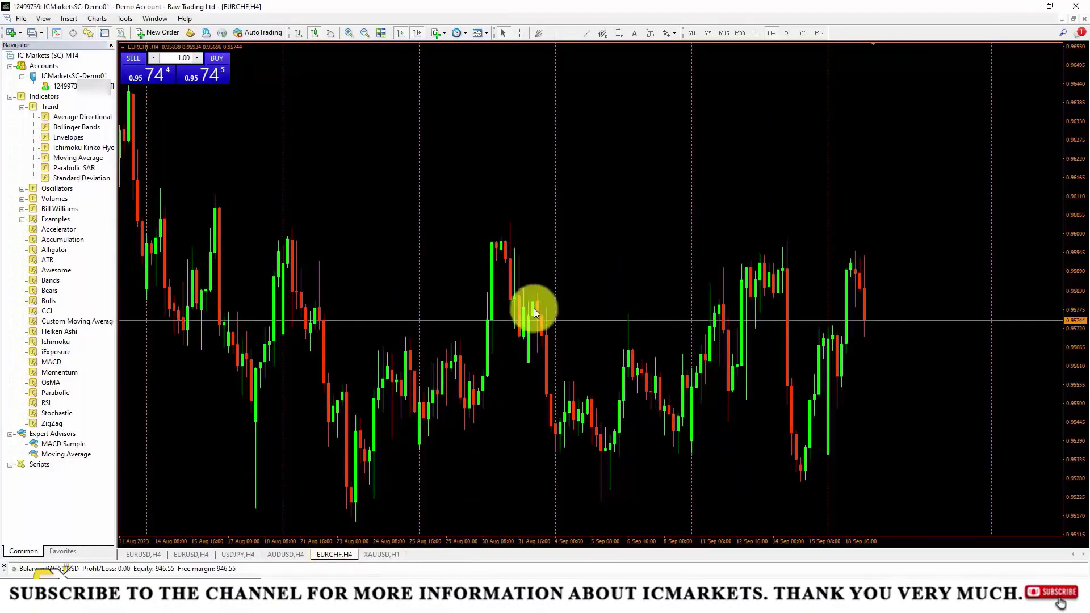
pyautogui.click(480, 32)
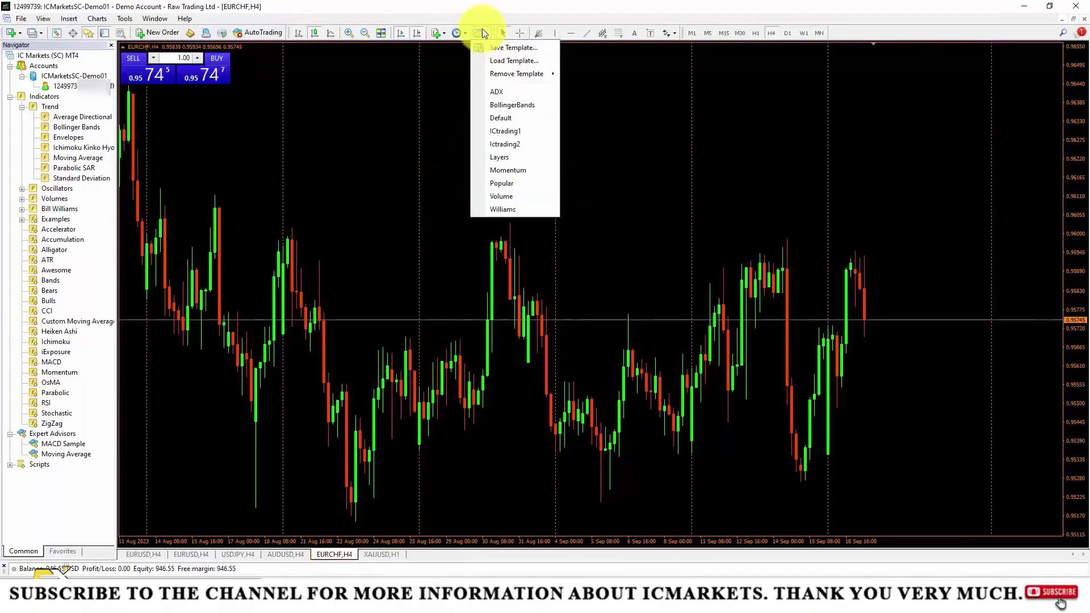
pyautogui.click(500, 150)
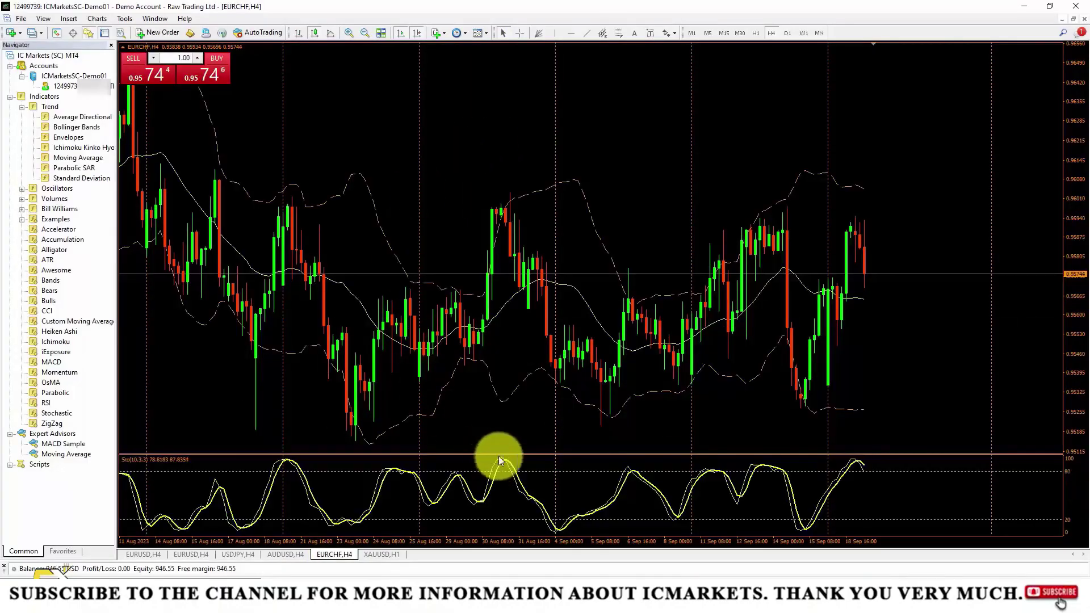
# Step: Compare the charts across the tabs, ending back on XAUUSD,H1
pyautogui.click(382, 554)
pyautogui.click(346, 555)
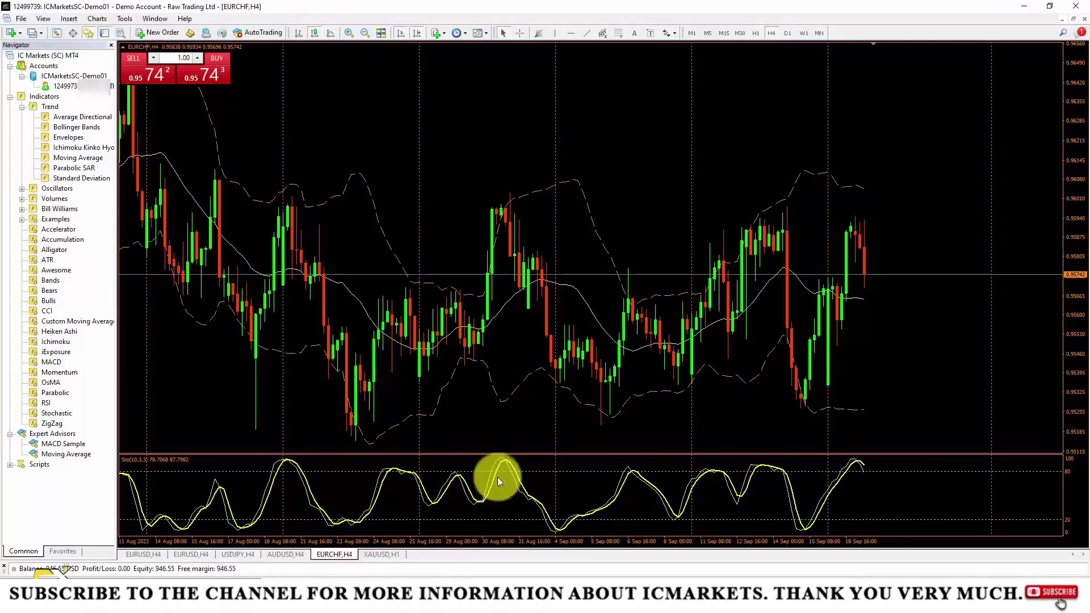
pyautogui.click(285, 554)
pyautogui.click(232, 555)
pyautogui.click(142, 555)
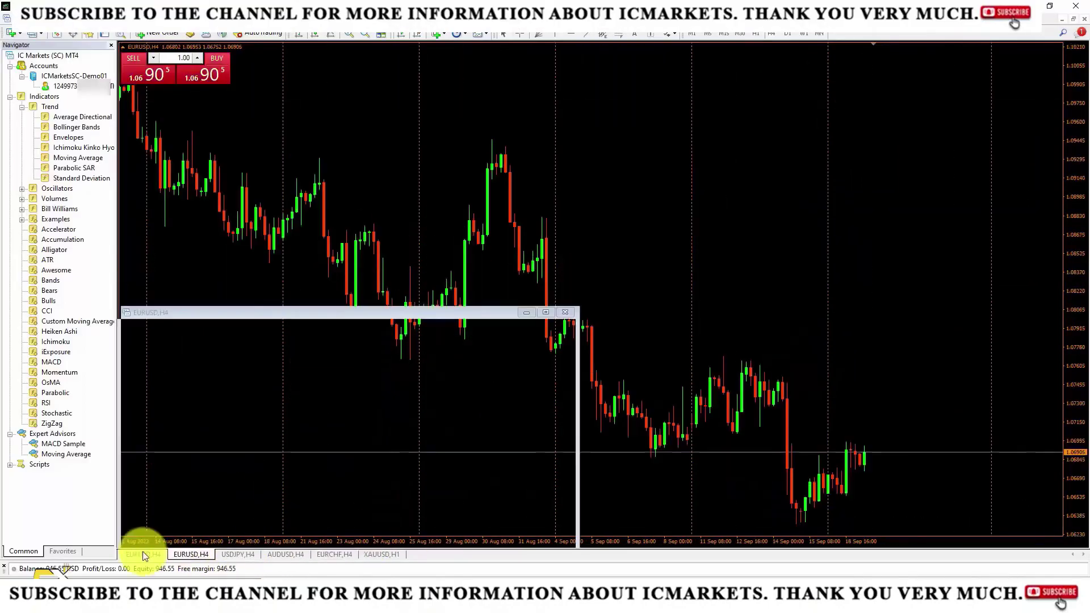
pyautogui.click(383, 556)
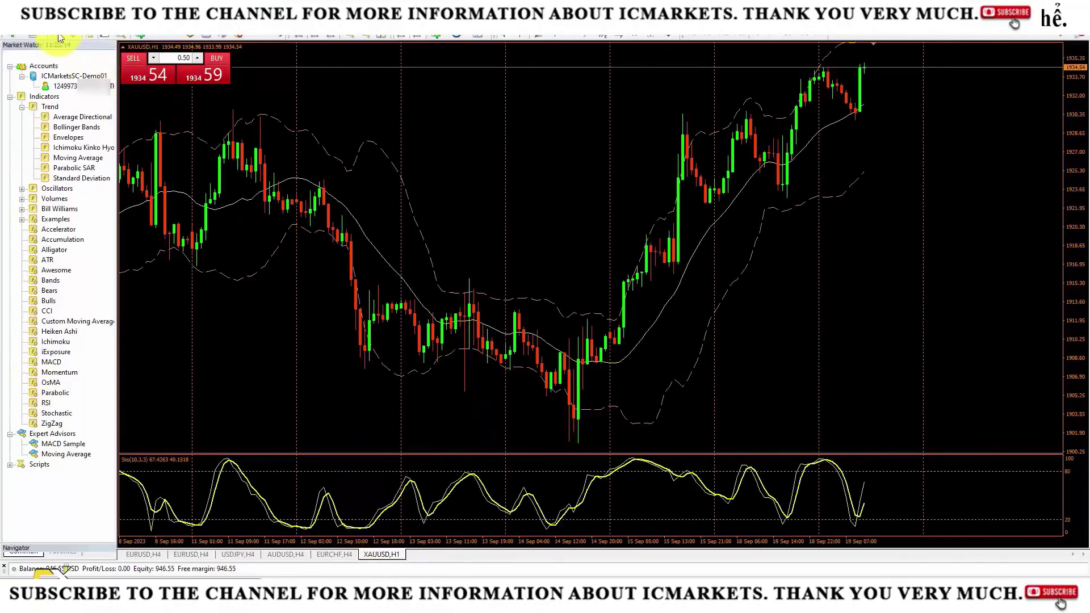
# Step: Show Market Watch and open a new EURTRY chart window
pyautogui.click(57, 35)
pyautogui.click(21, 79)
pyautogui.rightClick(21, 79)
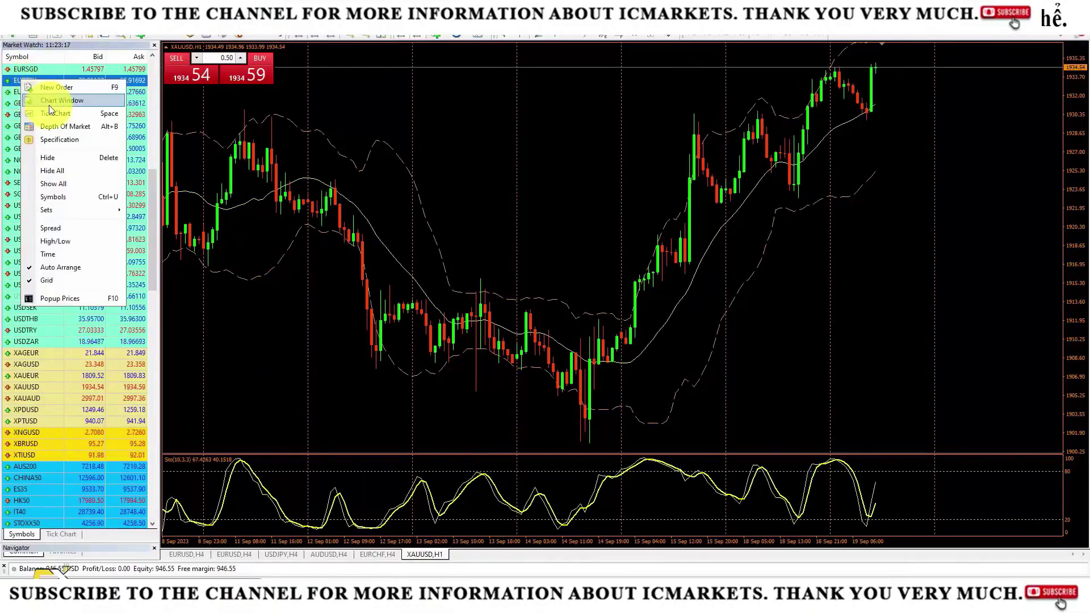
pyautogui.click(40, 96)
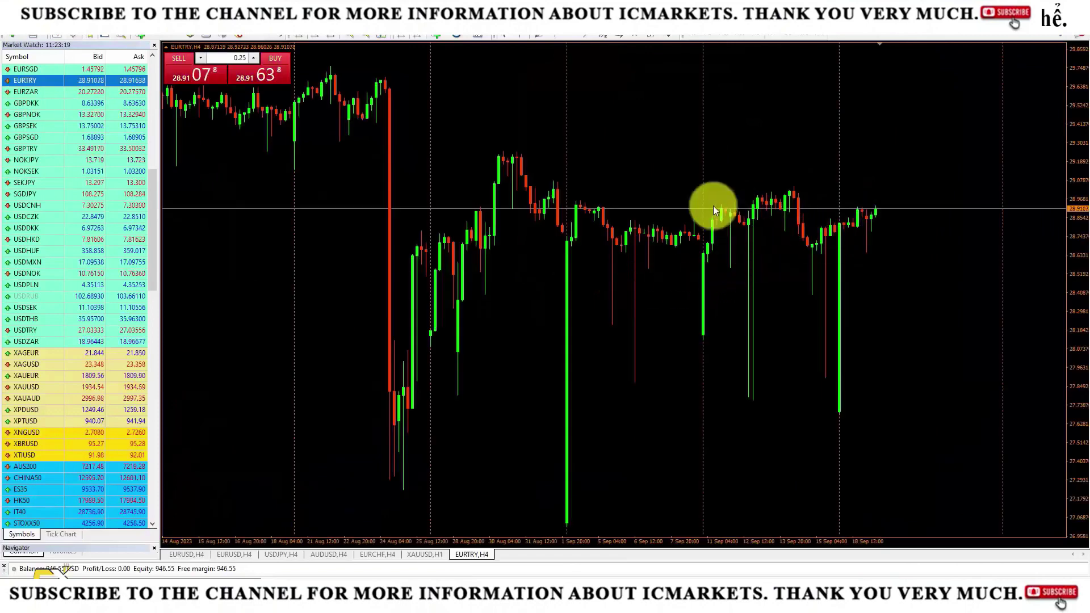
# Step: Overwrite default.tpl with the XAUUSD,H1 chart setup and confirm the replacement
pyautogui.click(425, 554)
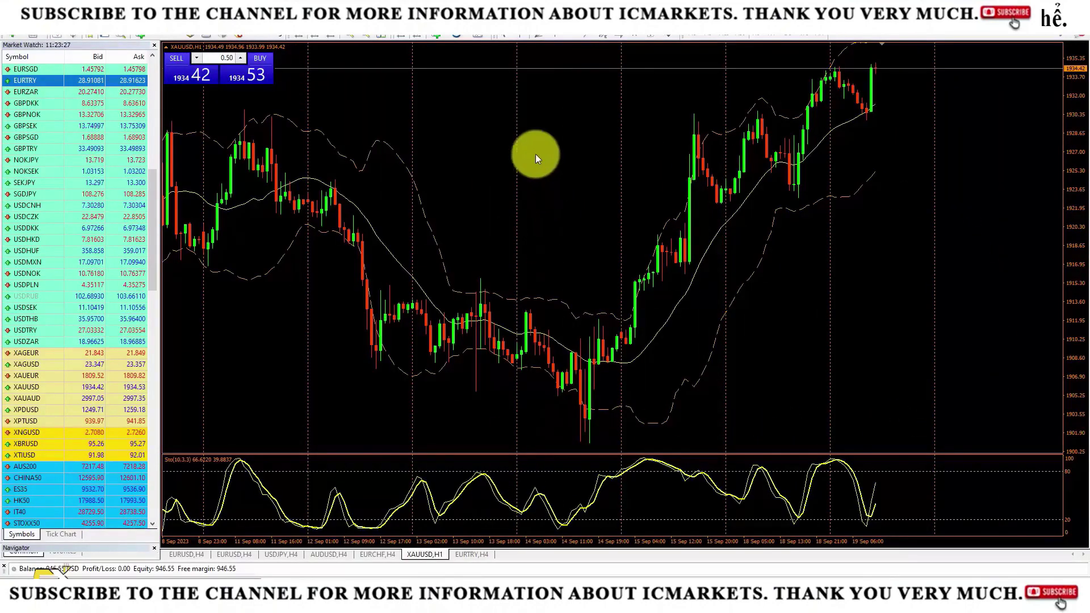
pyautogui.click(478, 35)
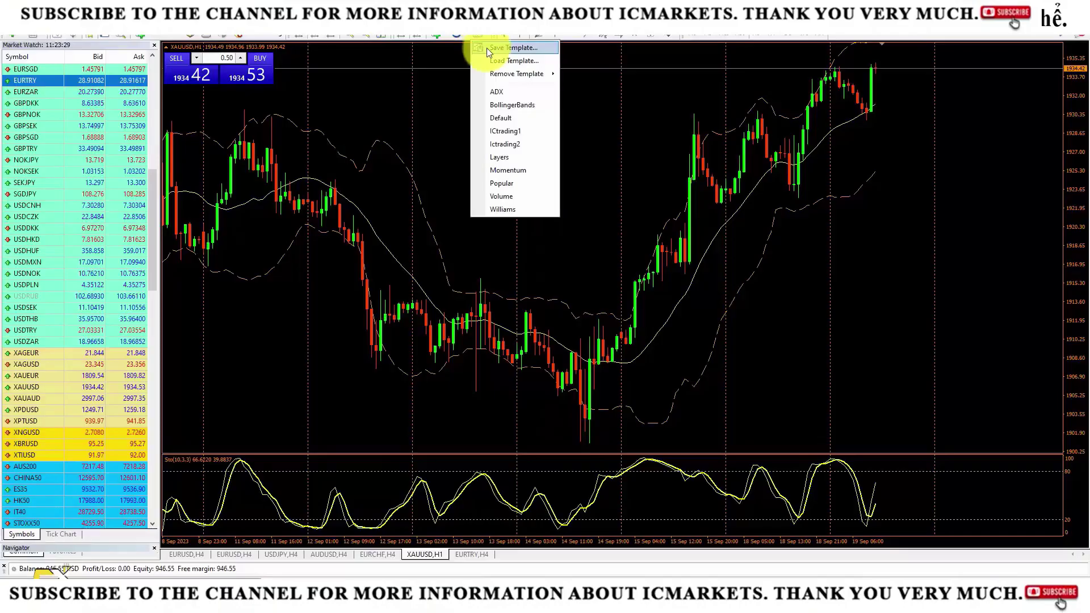
pyautogui.click(486, 48)
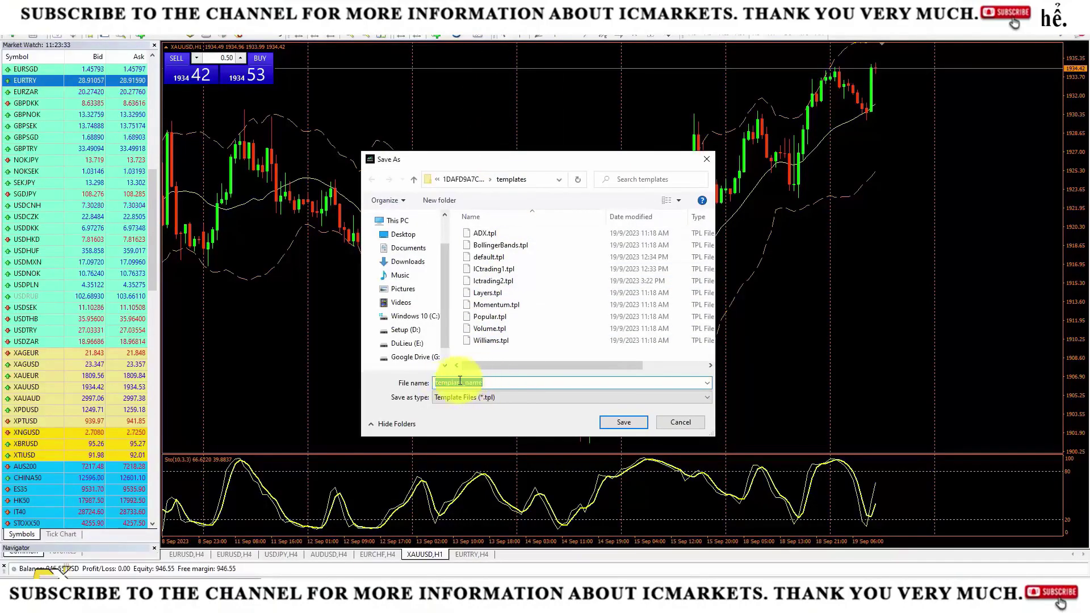
pyautogui.click(489, 258)
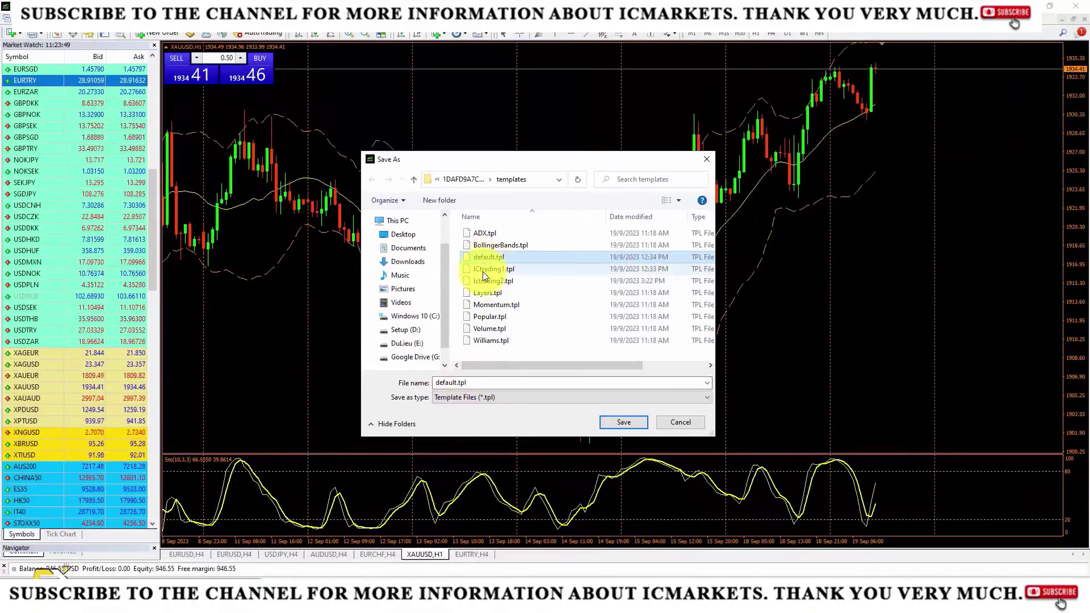
pyautogui.click(444, 383)
pyautogui.click(618, 421)
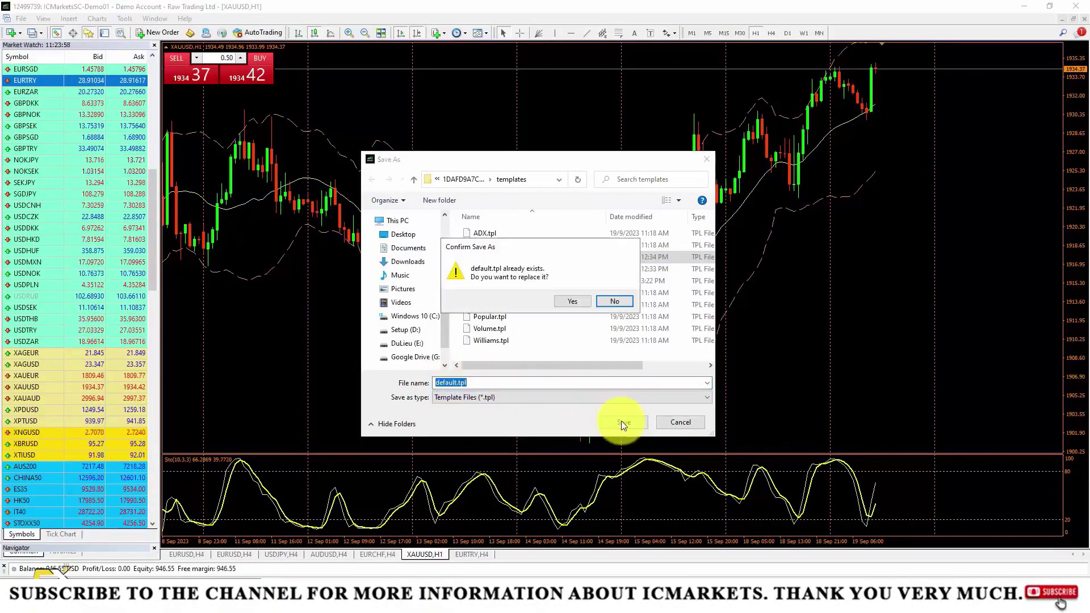
pyautogui.click(577, 305)
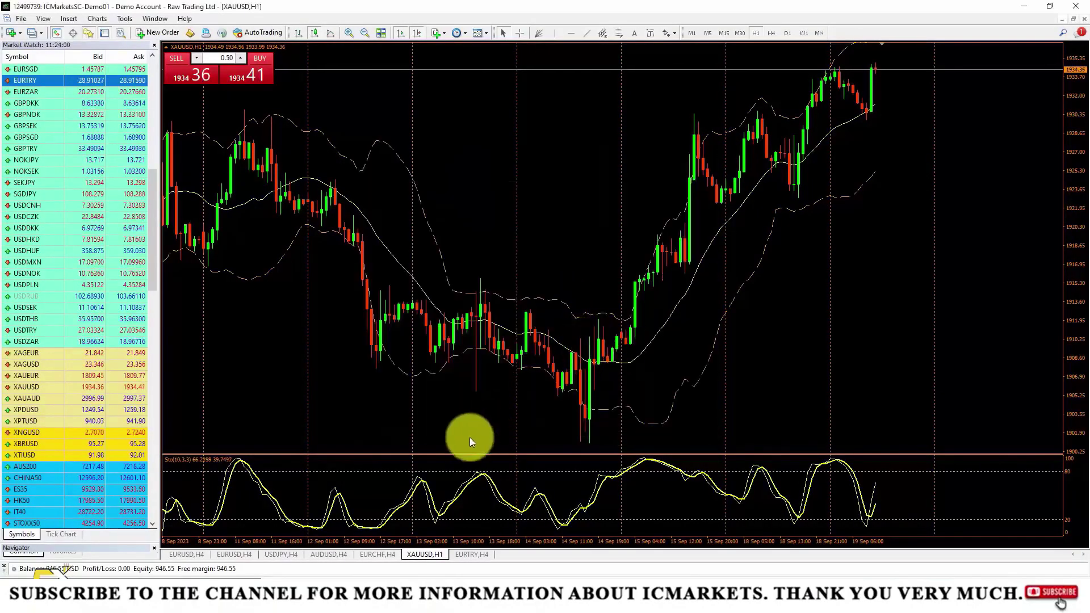
# Step: Open a new SEKJPY,H1 chart from Market Watch and compare it with XAUUSD,H1
pyautogui.rightClick(31, 182)
pyautogui.press('Escape')
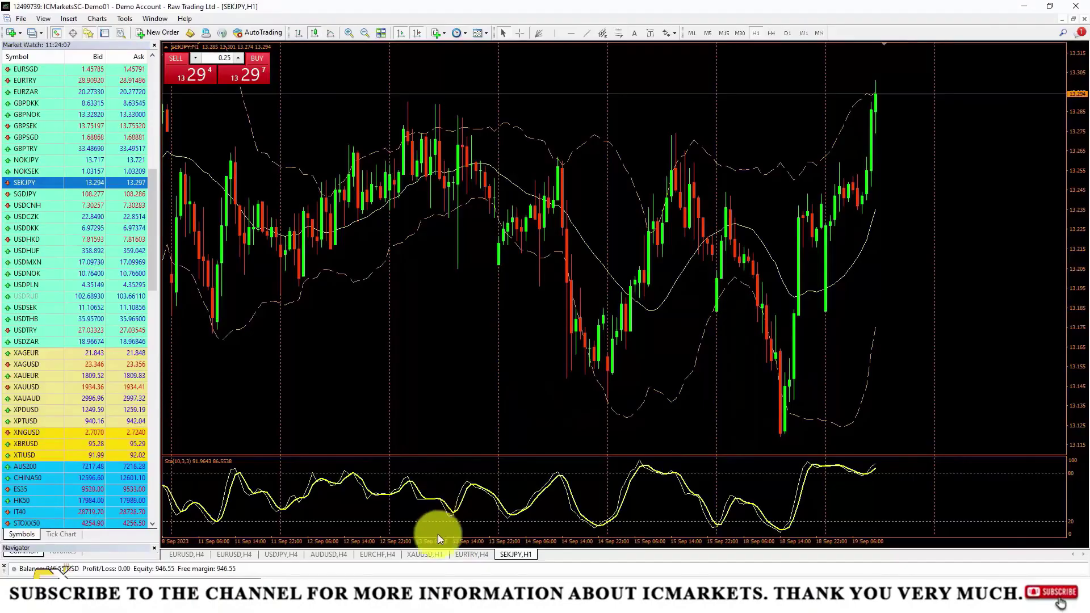
pyautogui.click(426, 555)
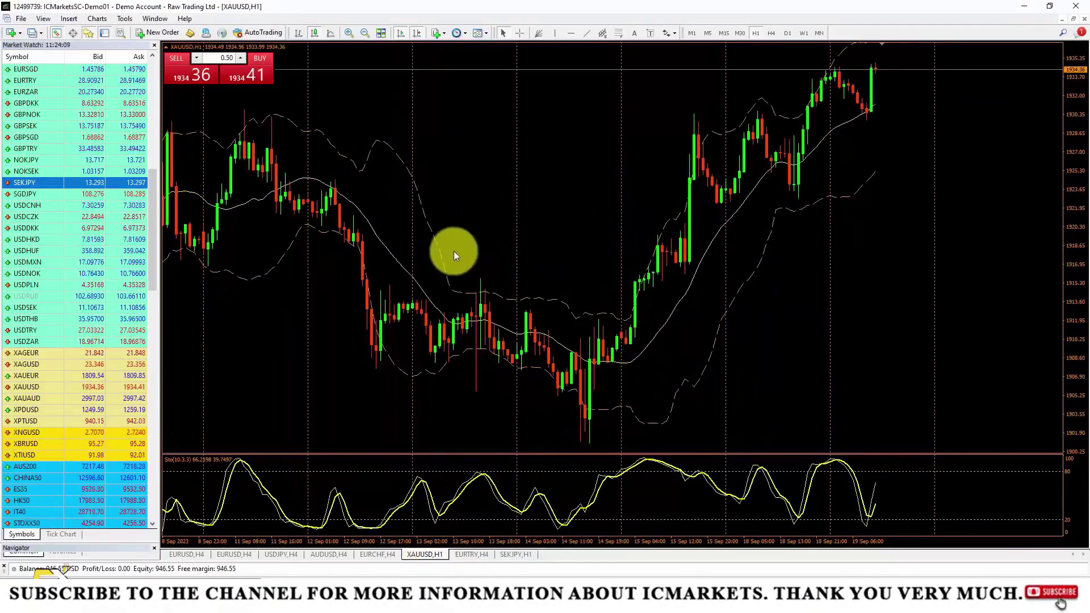
pyautogui.click(516, 554)
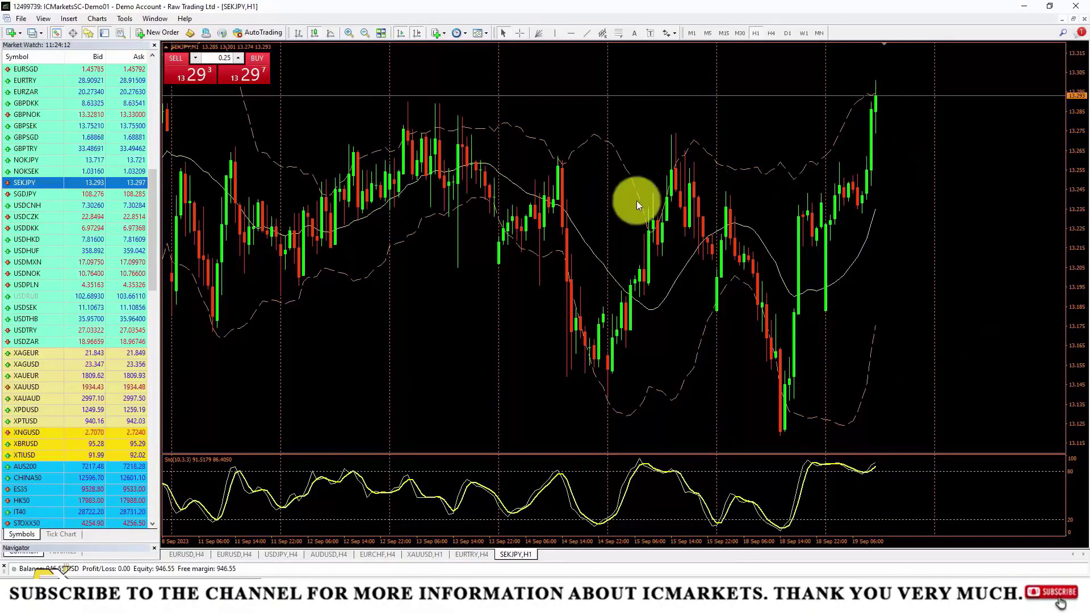